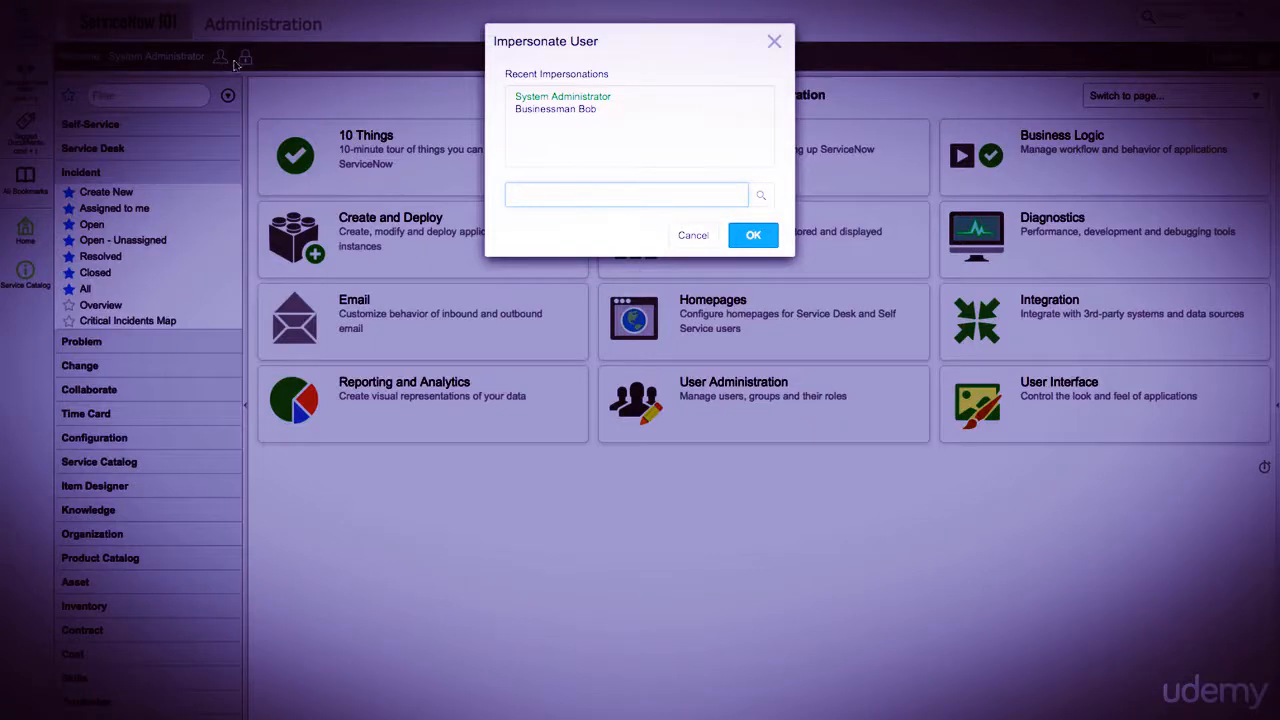
Impersonate the business user from the recent impersonations and open the list of all incidents
left_click(538, 110)
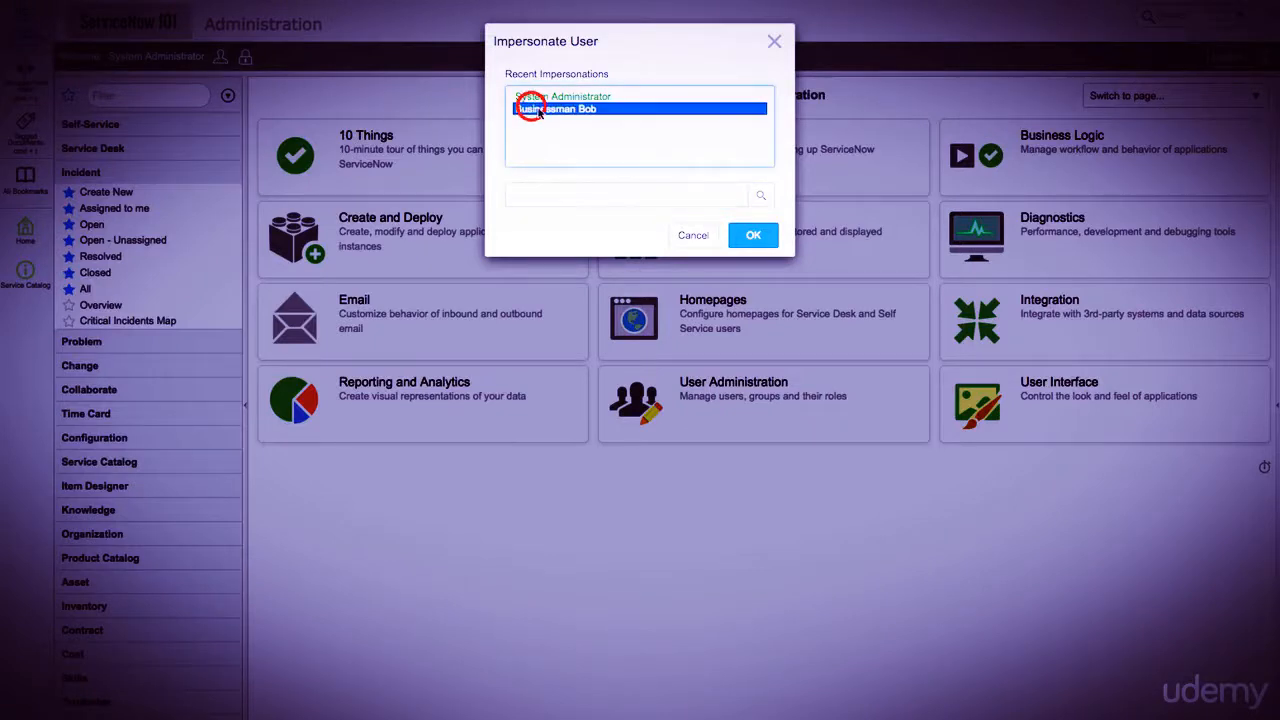
left_click(745, 236)
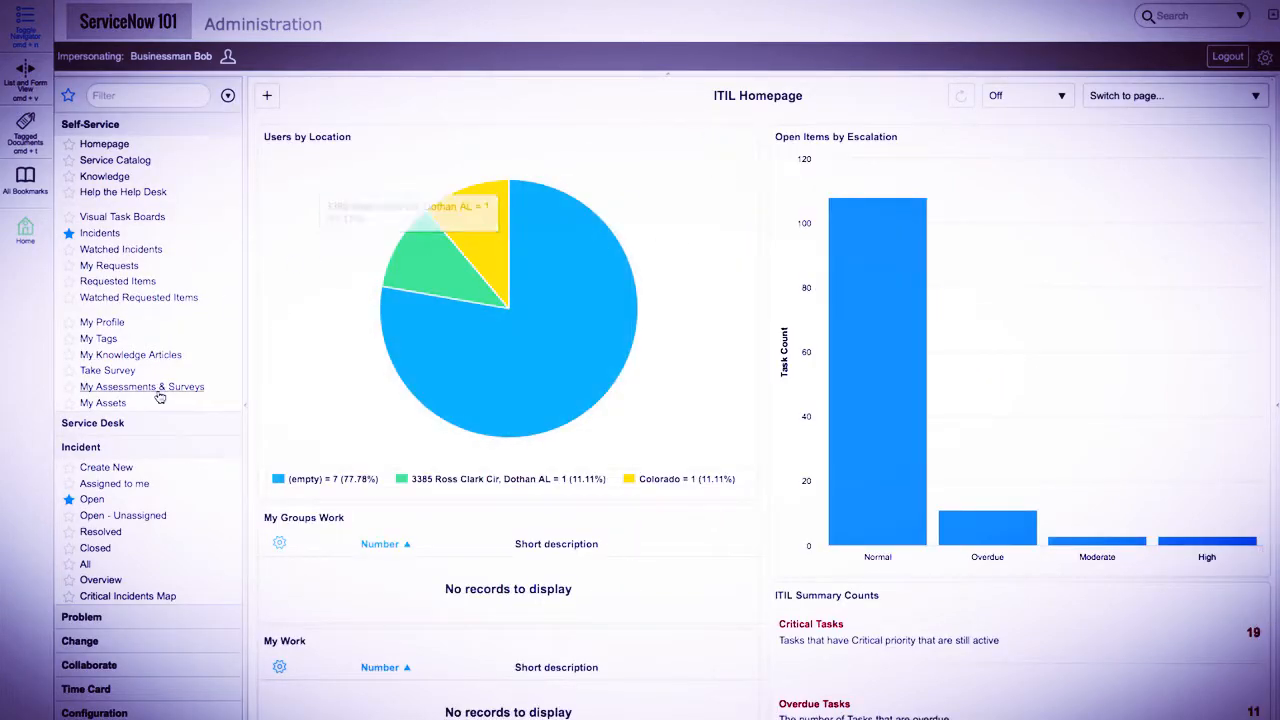
left_click(87, 564)
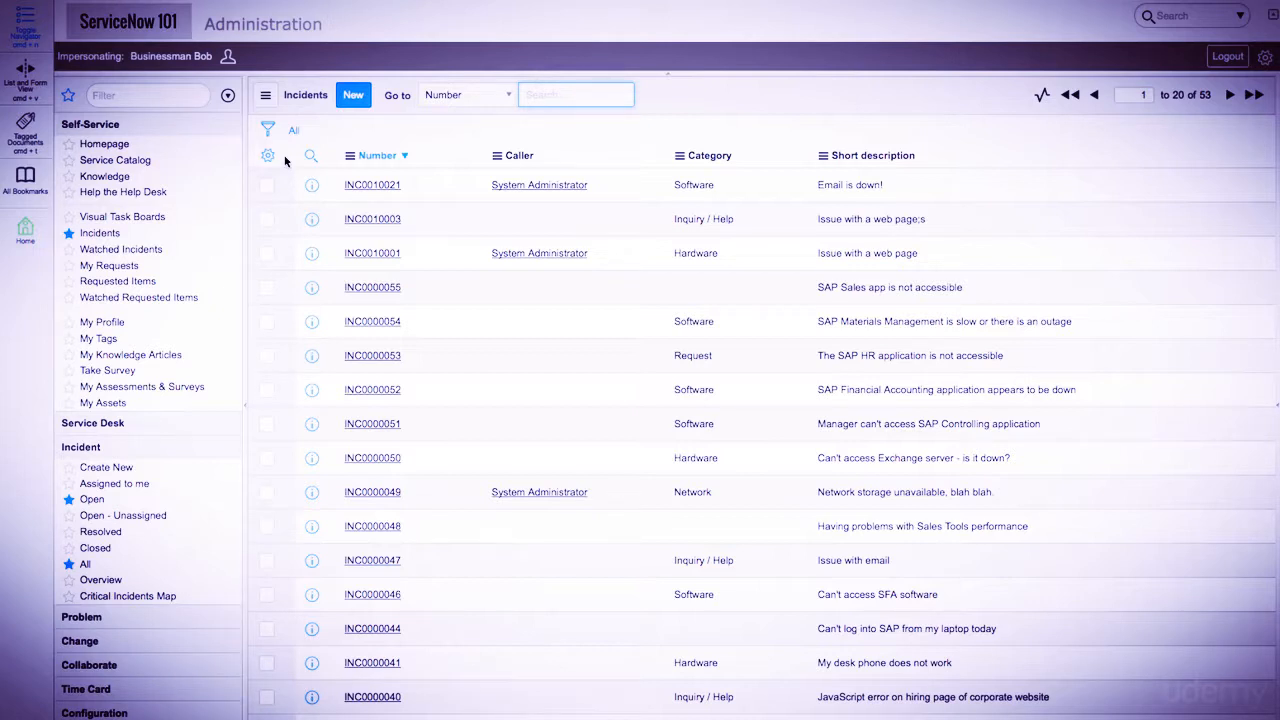
Personalize the incident list by adding the Priority column directly after Number
left_click(270, 158)
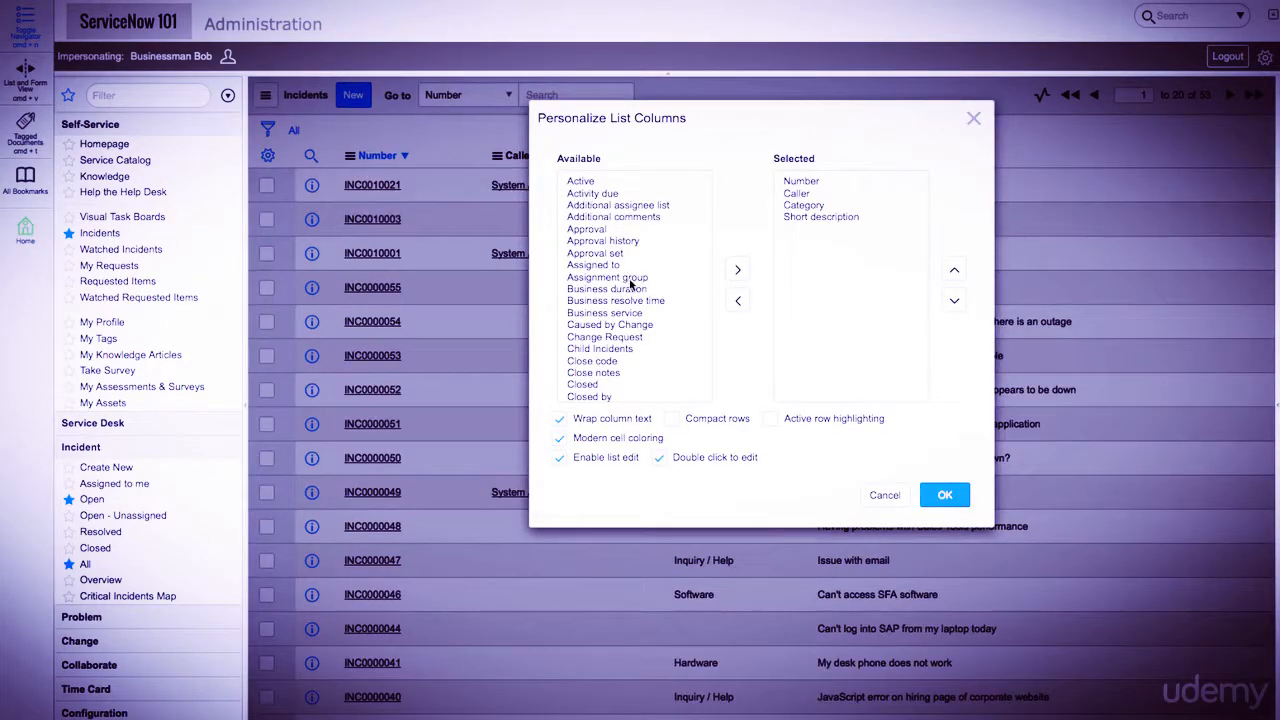
scroll(631, 285, "down", 10)
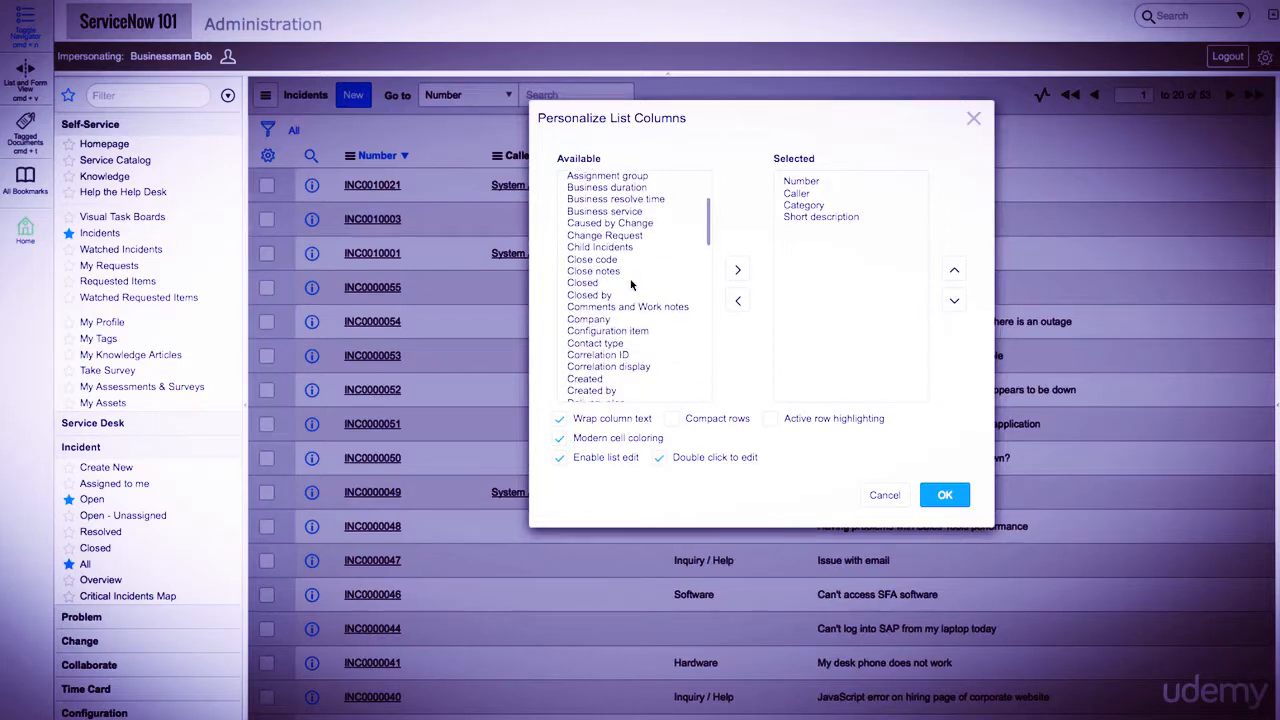
scroll(631, 285, "down", 2)
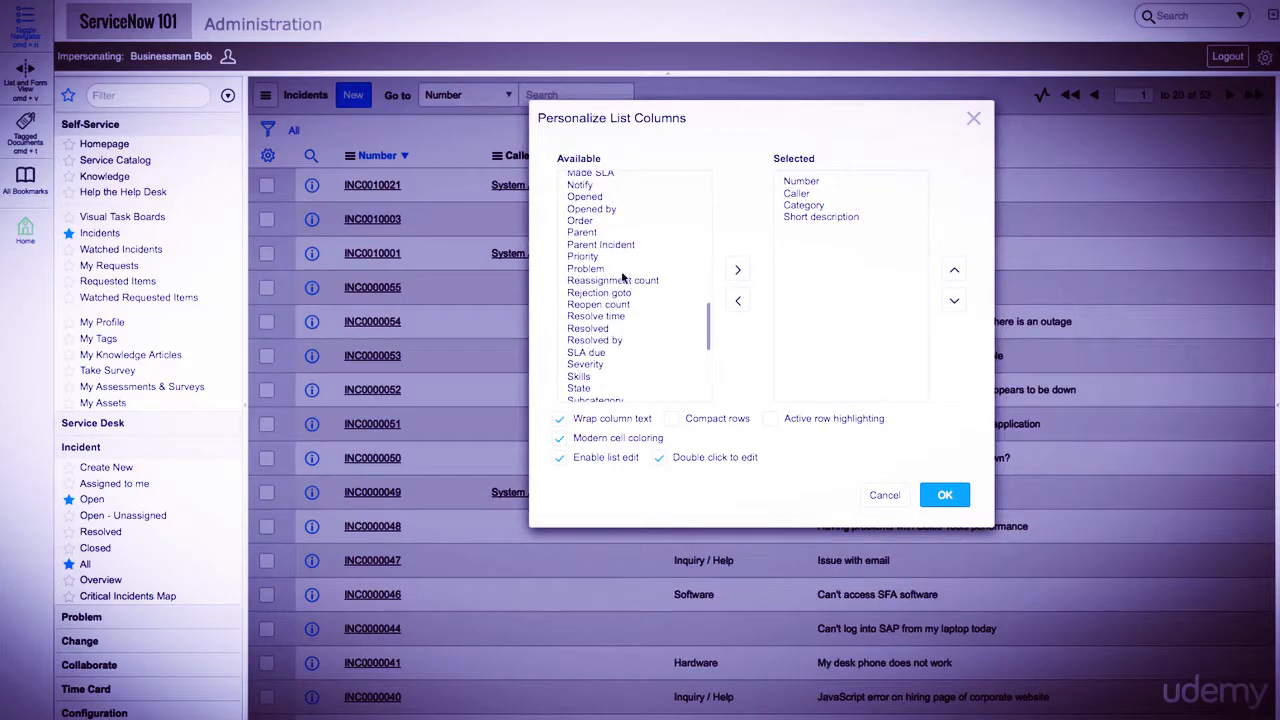
double_click(594, 257)
left_click(950, 270)
left_click(950, 270)
left_click(950, 270)
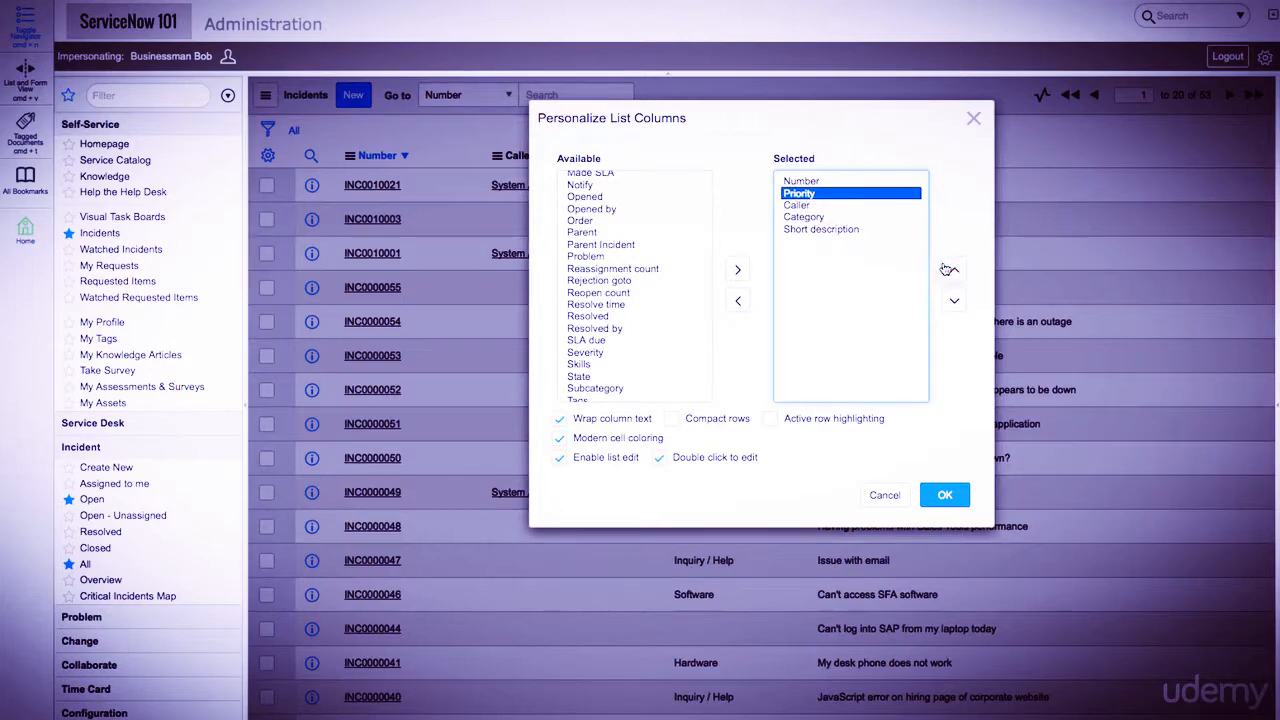
left_click(945, 495)
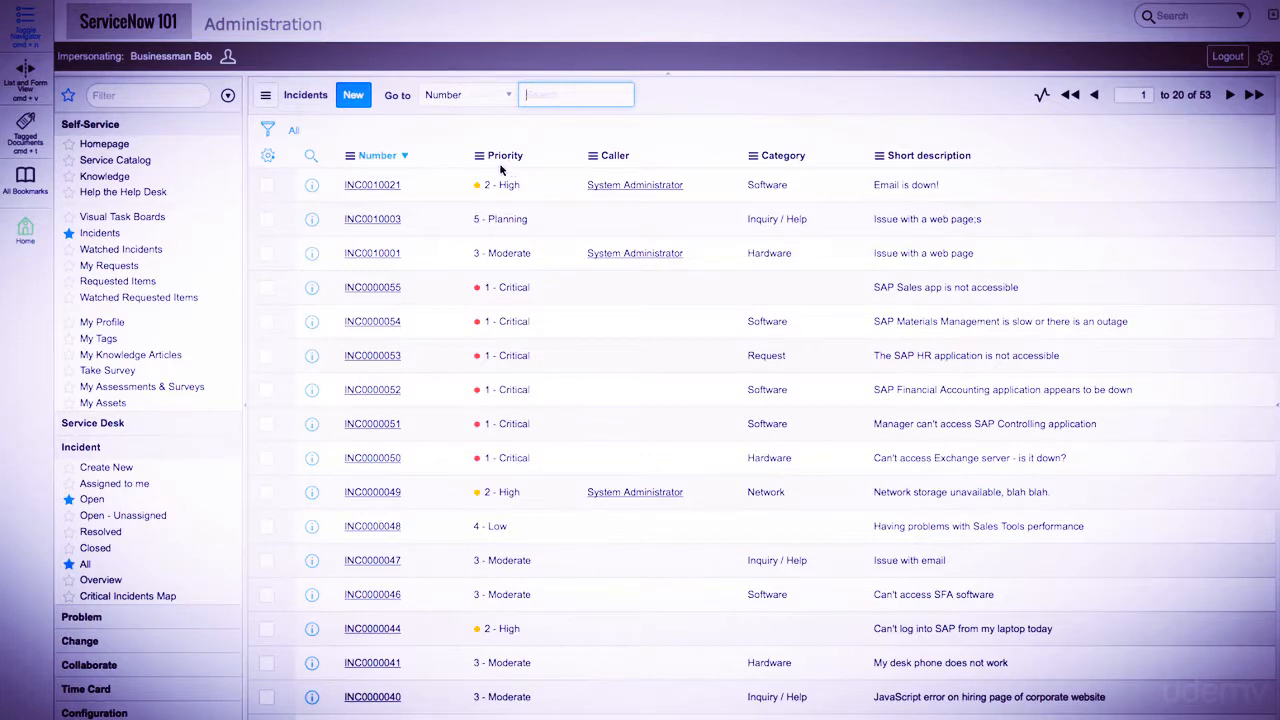
Examine which options the Number column's context menu offers the impersonated user
left_click(350, 157)
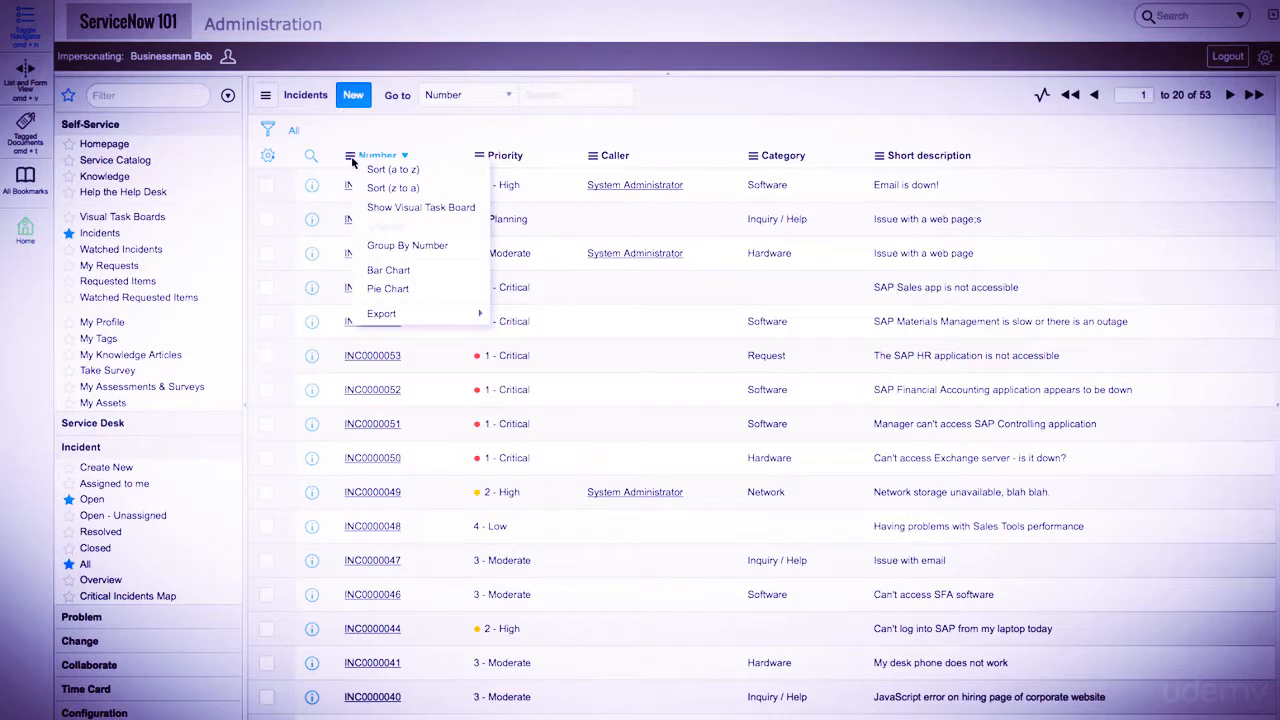
mouse_move(438, 323)
left_click(443, 144)
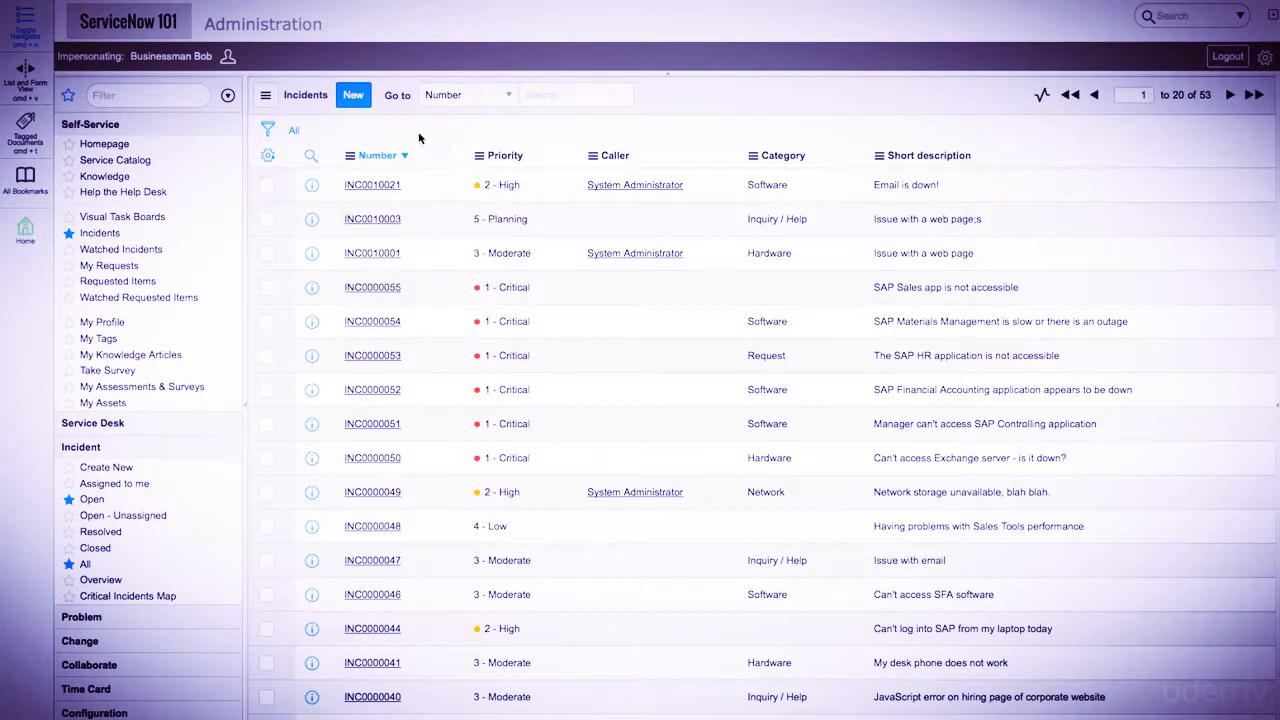
Return to the System Administrator account and open the list of all incidents
left_click(229, 58)
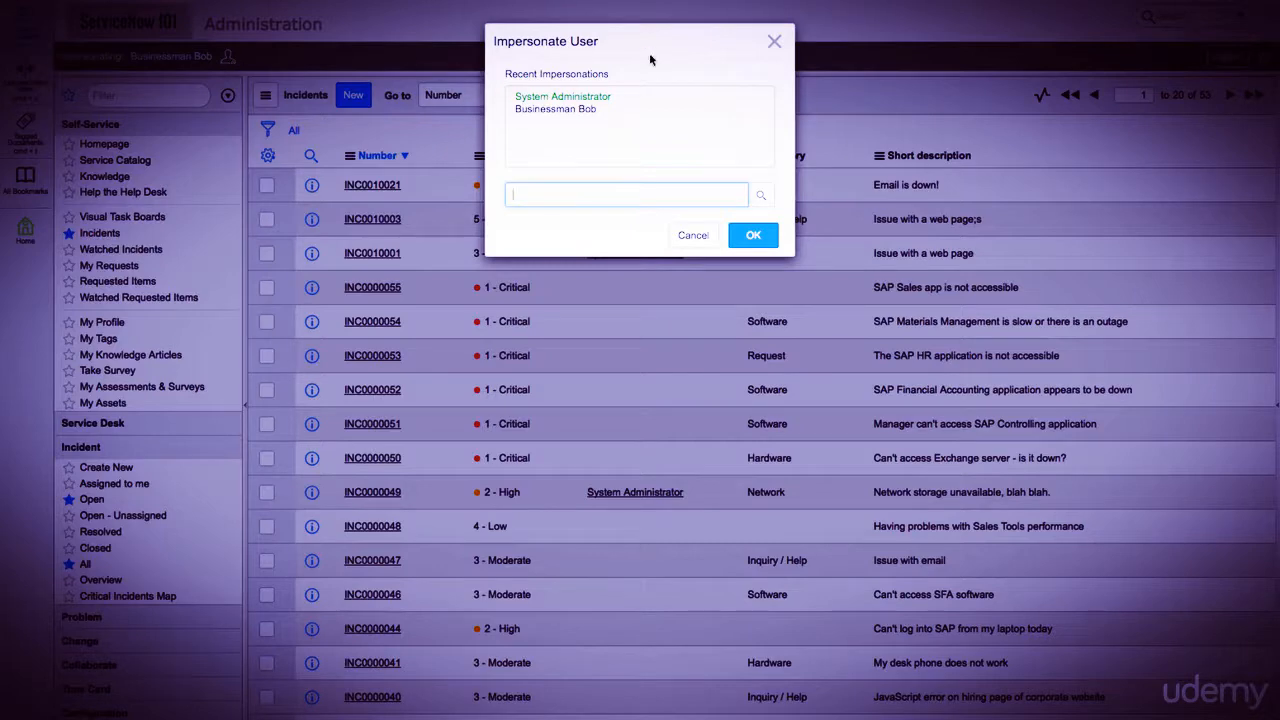
left_click(585, 97)
left_click(755, 233)
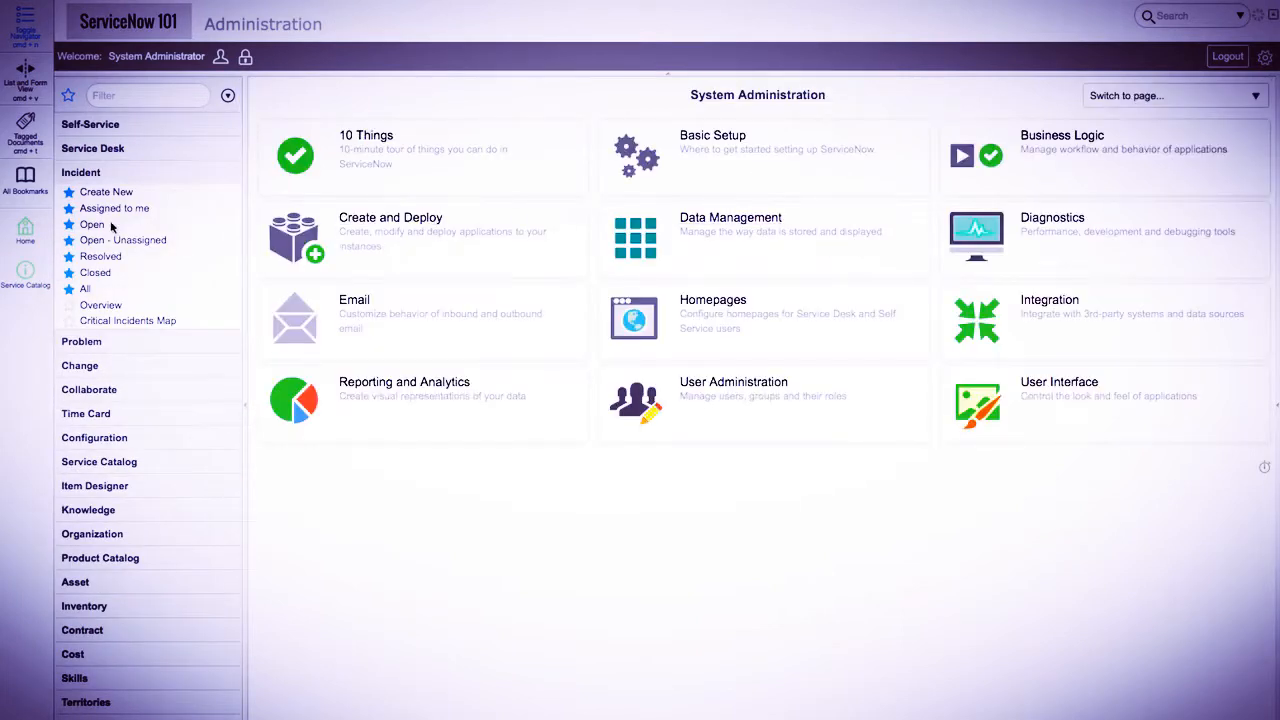
left_click(85, 290)
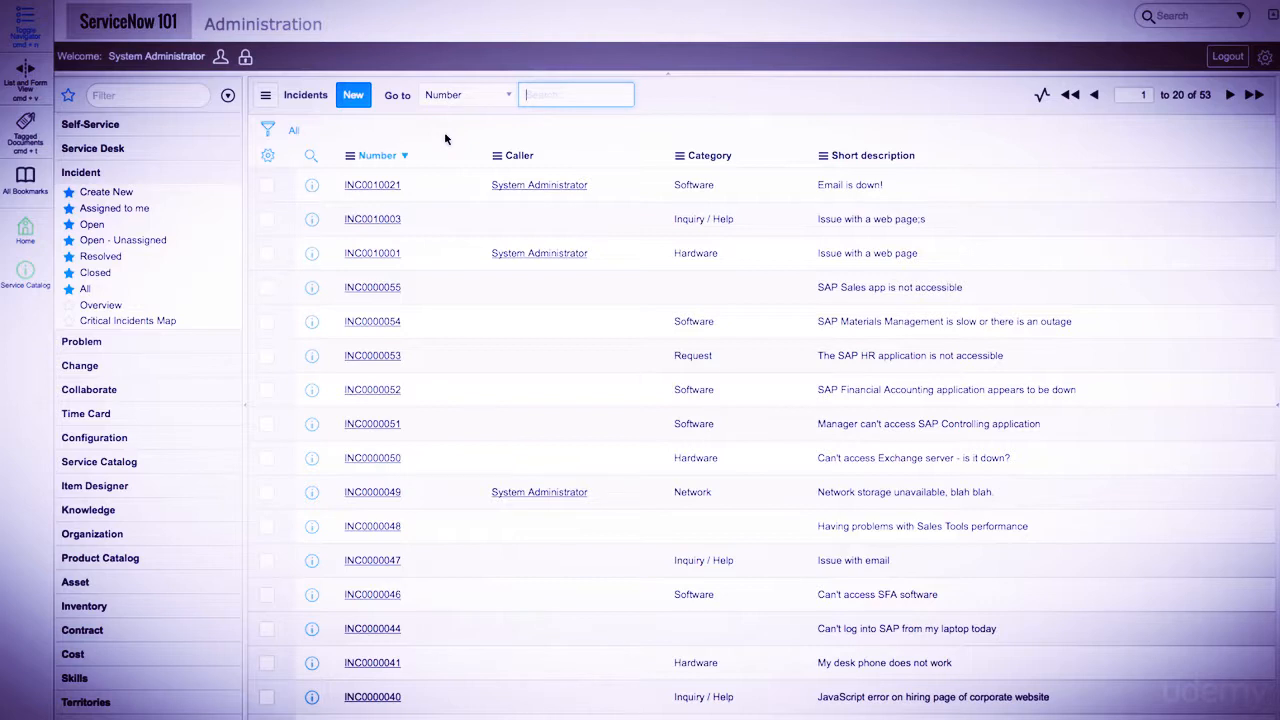
Configure the incident list layout in the Default view to include the Opened by and Urgency fields
right_click(518, 158)
mouse_move(596, 312)
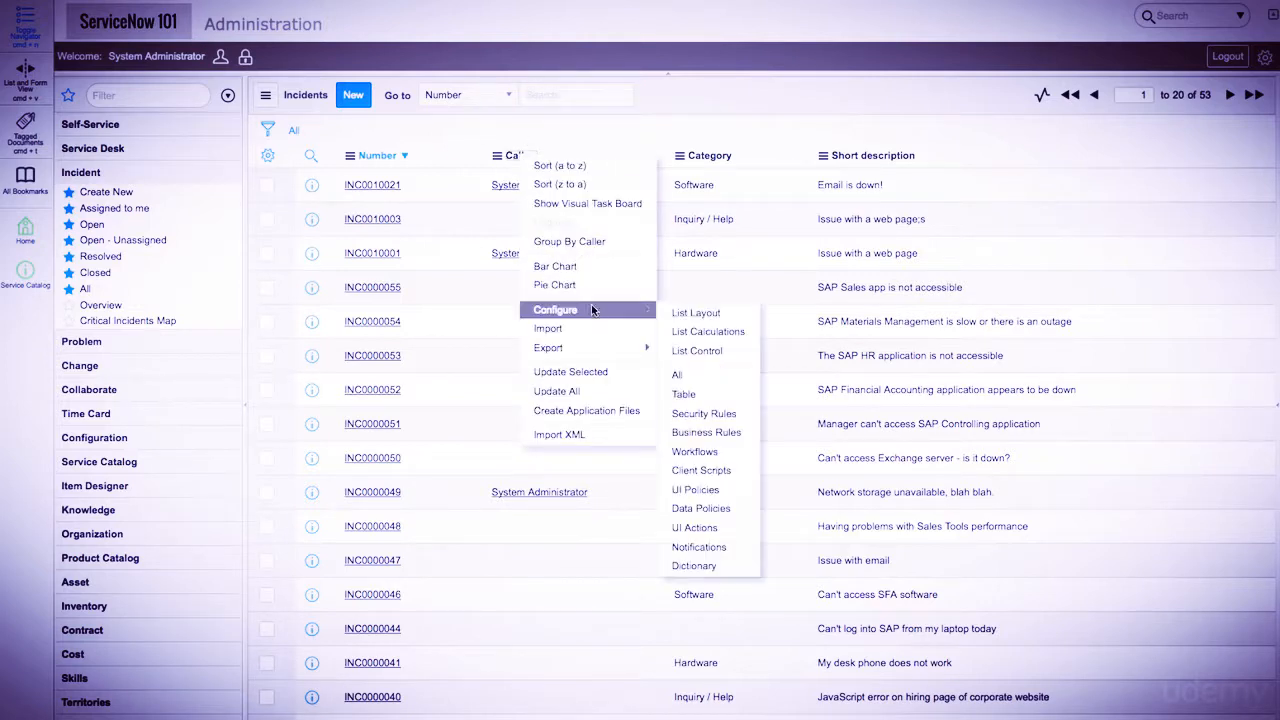
left_click(698, 316)
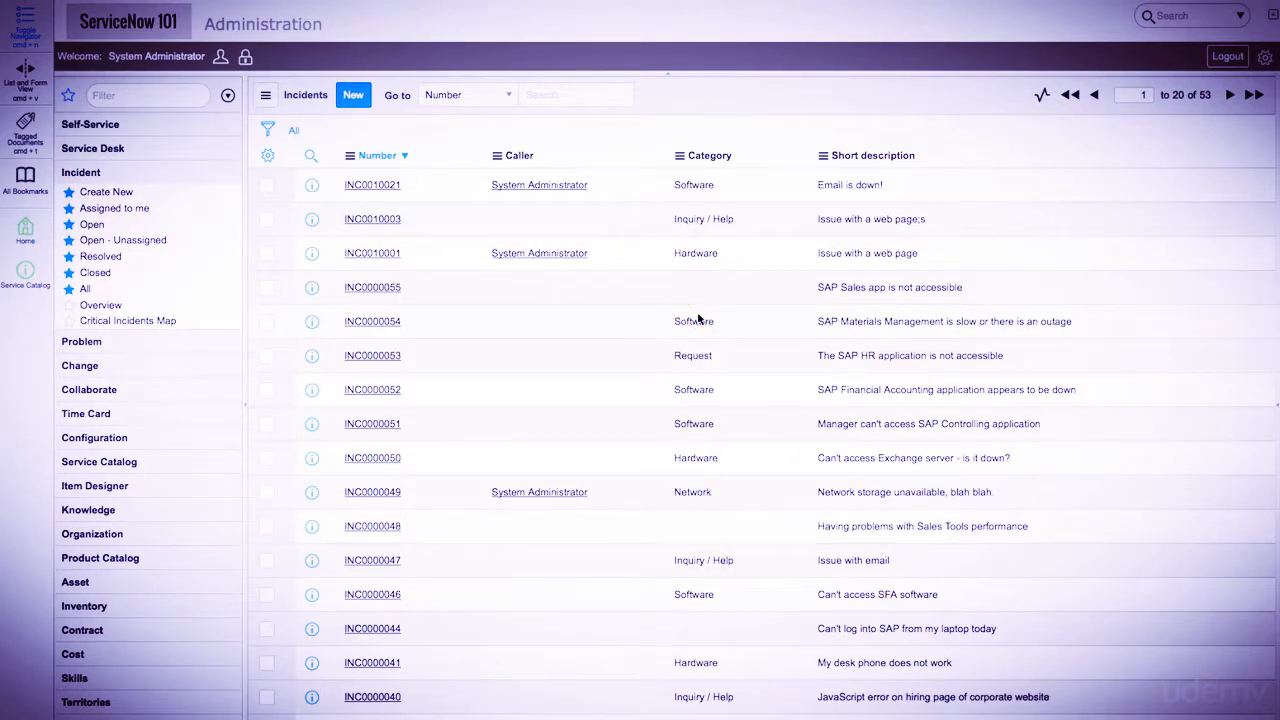
scroll(511, 247, "down", 5)
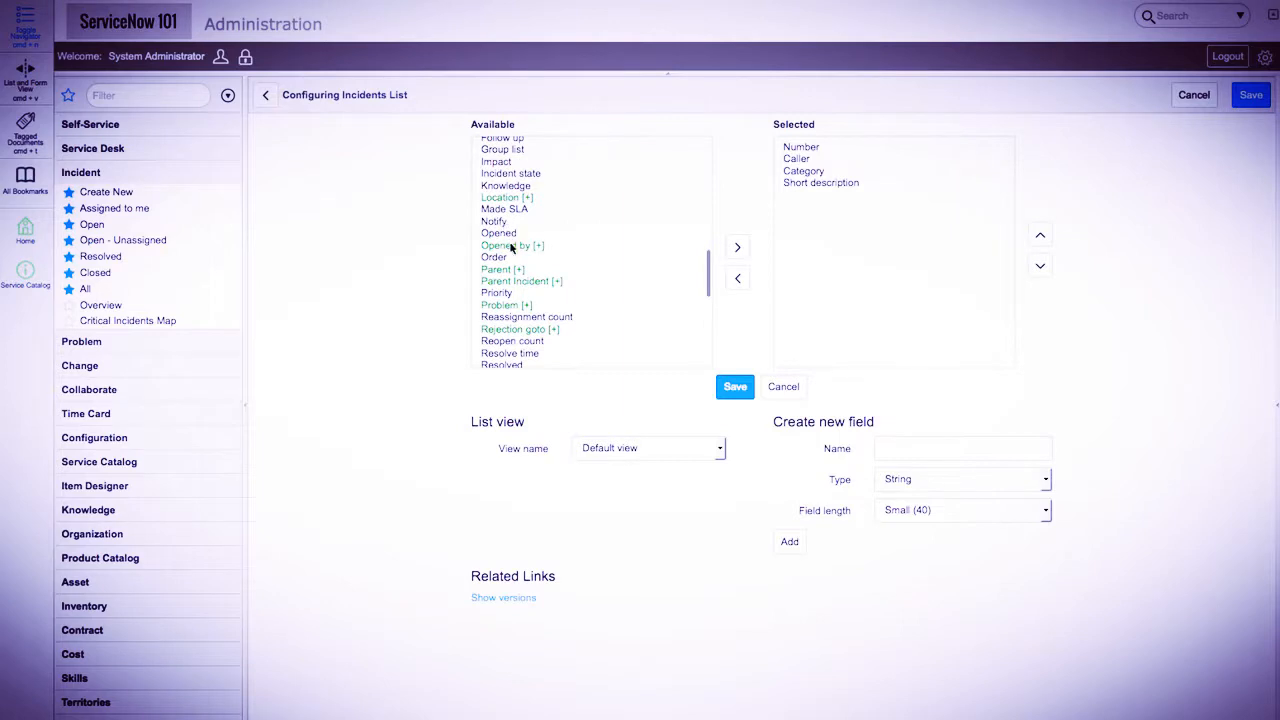
double_click(512, 246)
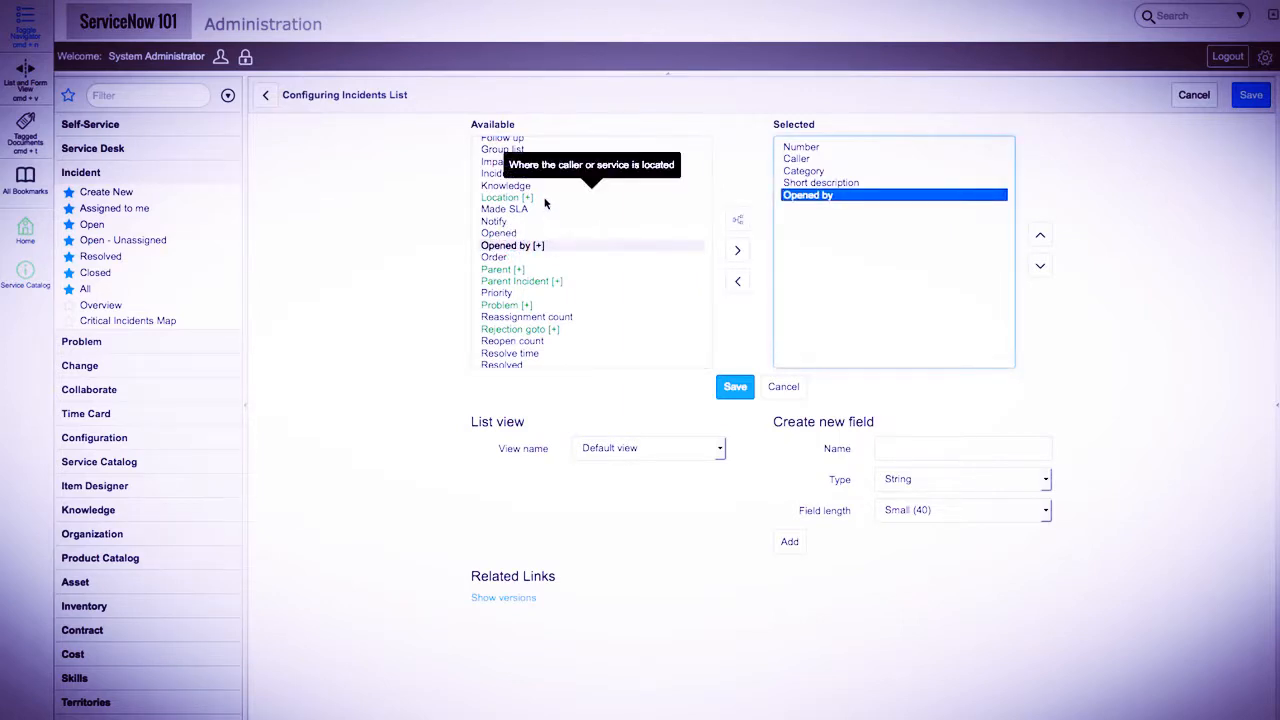
scroll(587, 312, "down", 2)
scroll(587, 312, "down", 5)
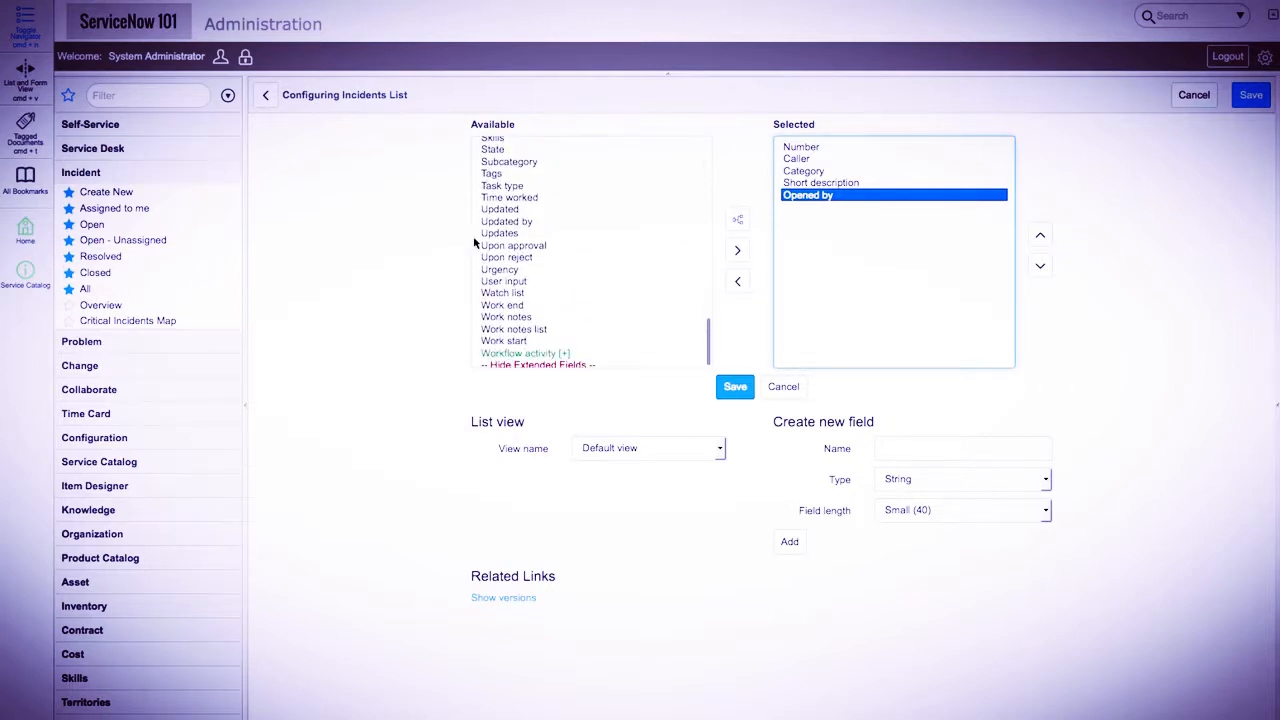
double_click(498, 271)
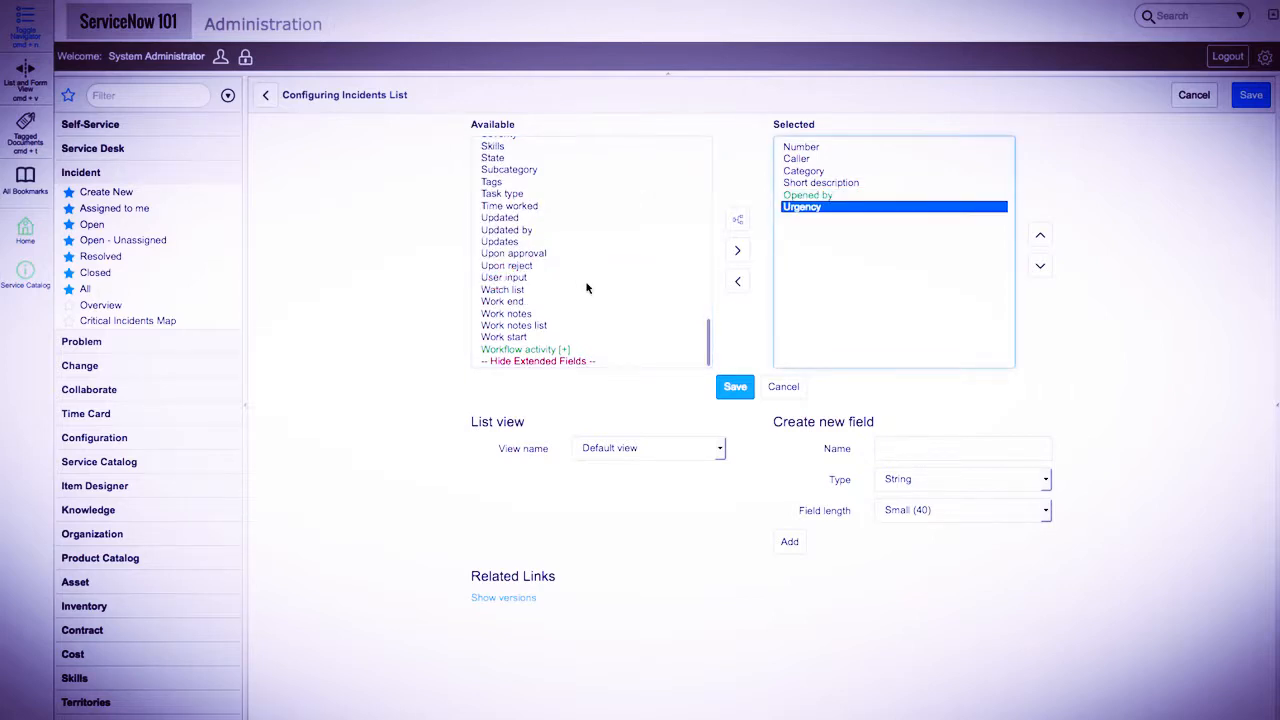
Replace the Caller column with the First name field from the caller's user record and save the list layout
scroll(587, 288, "up", 10)
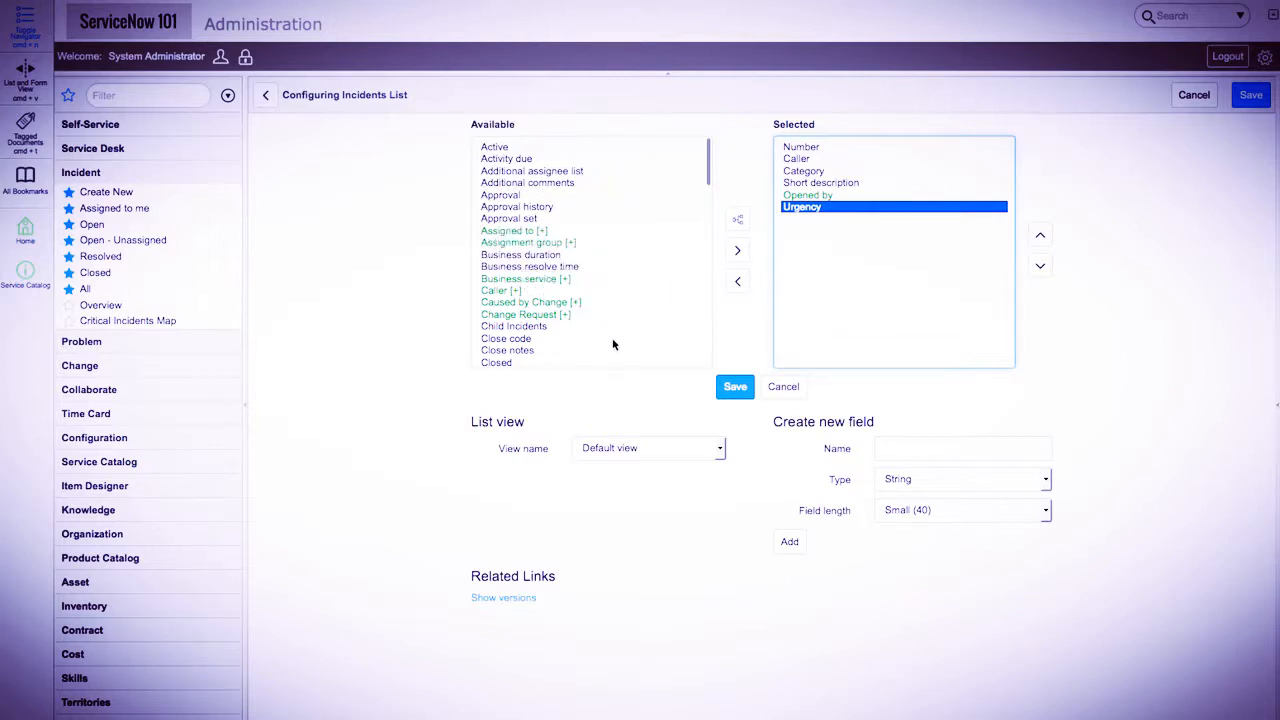
left_click(503, 291)
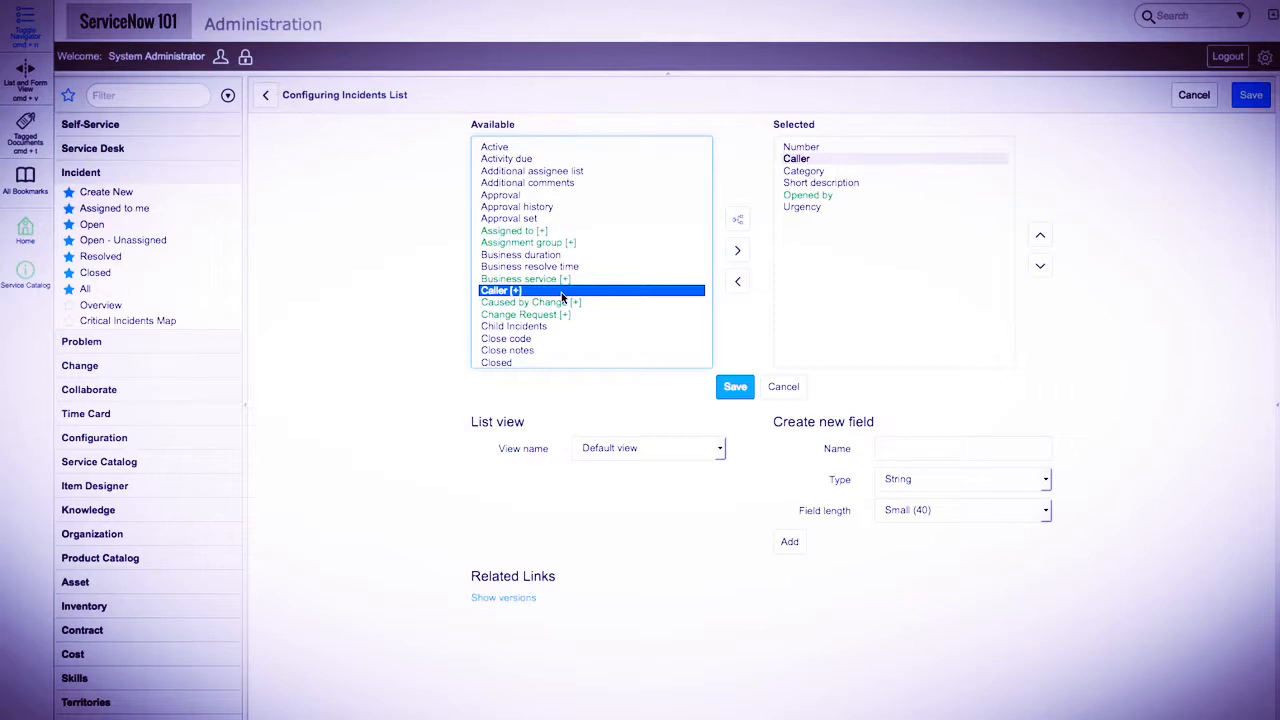
left_click(741, 222)
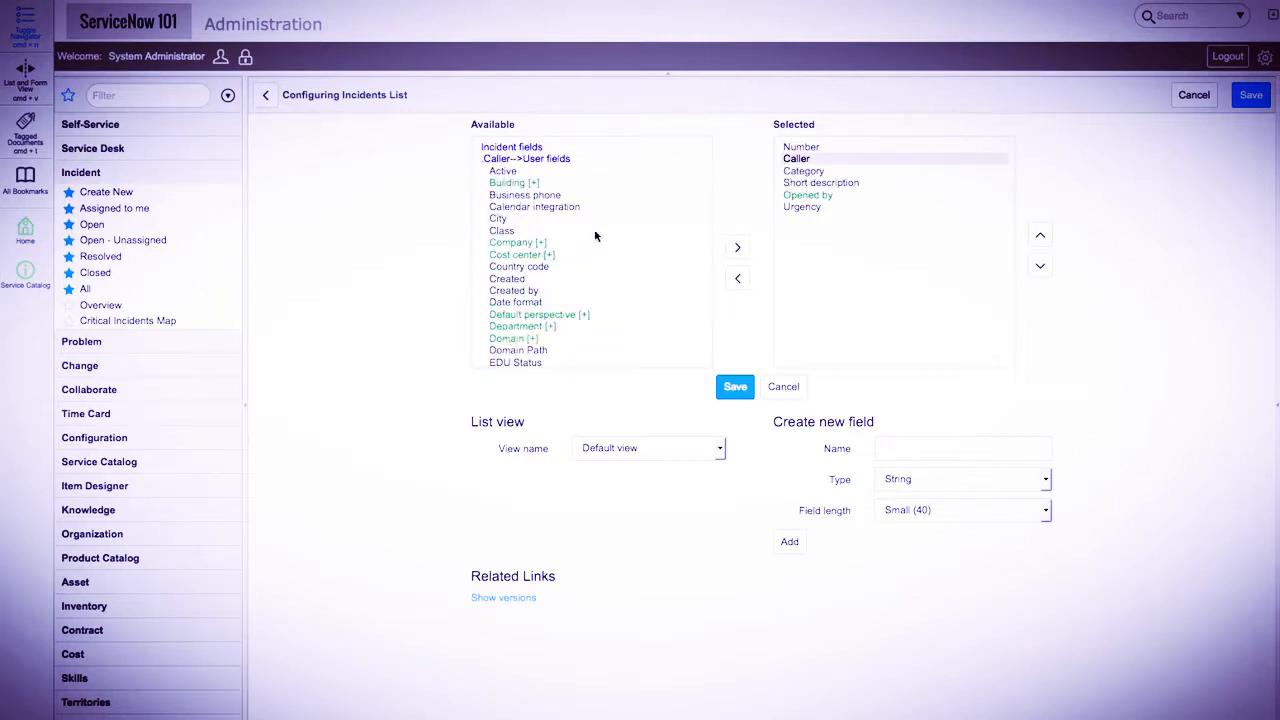
scroll(594, 235, "down", 2)
scroll(595, 235, "down", 3)
scroll(595, 235, "down", 1)
scroll(595, 235, "down", 2)
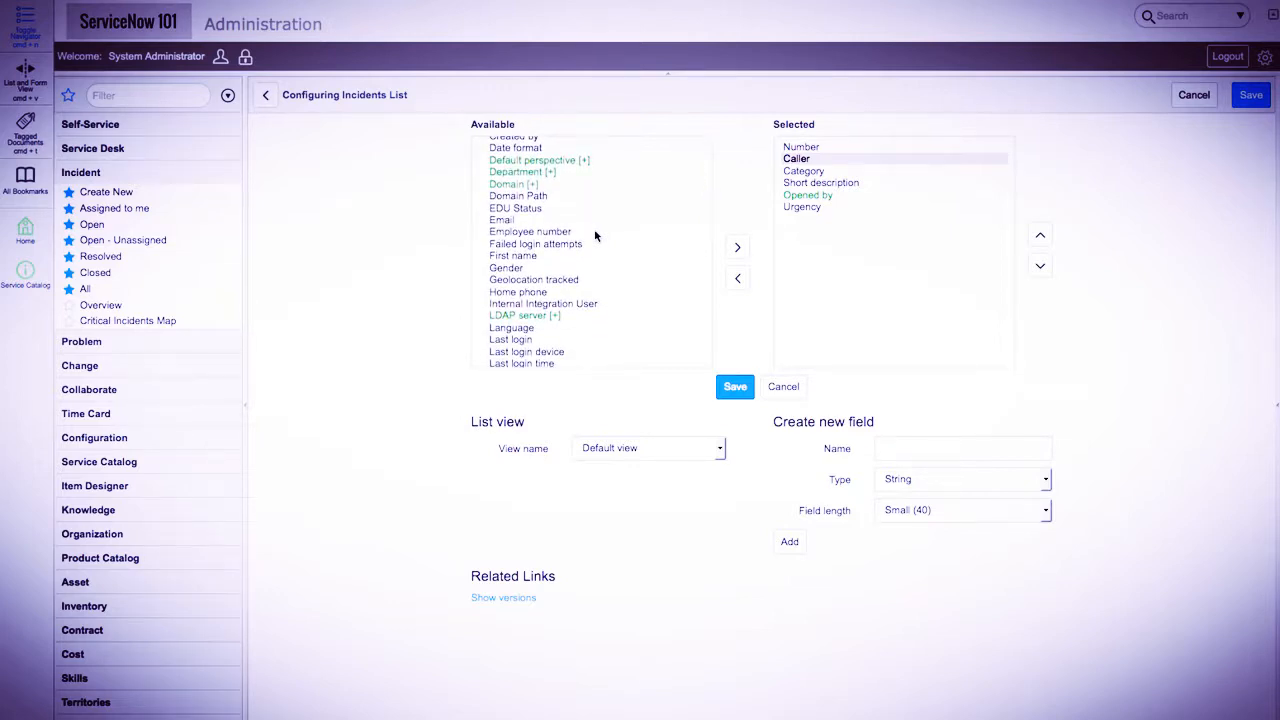
scroll(595, 235, "down", 2)
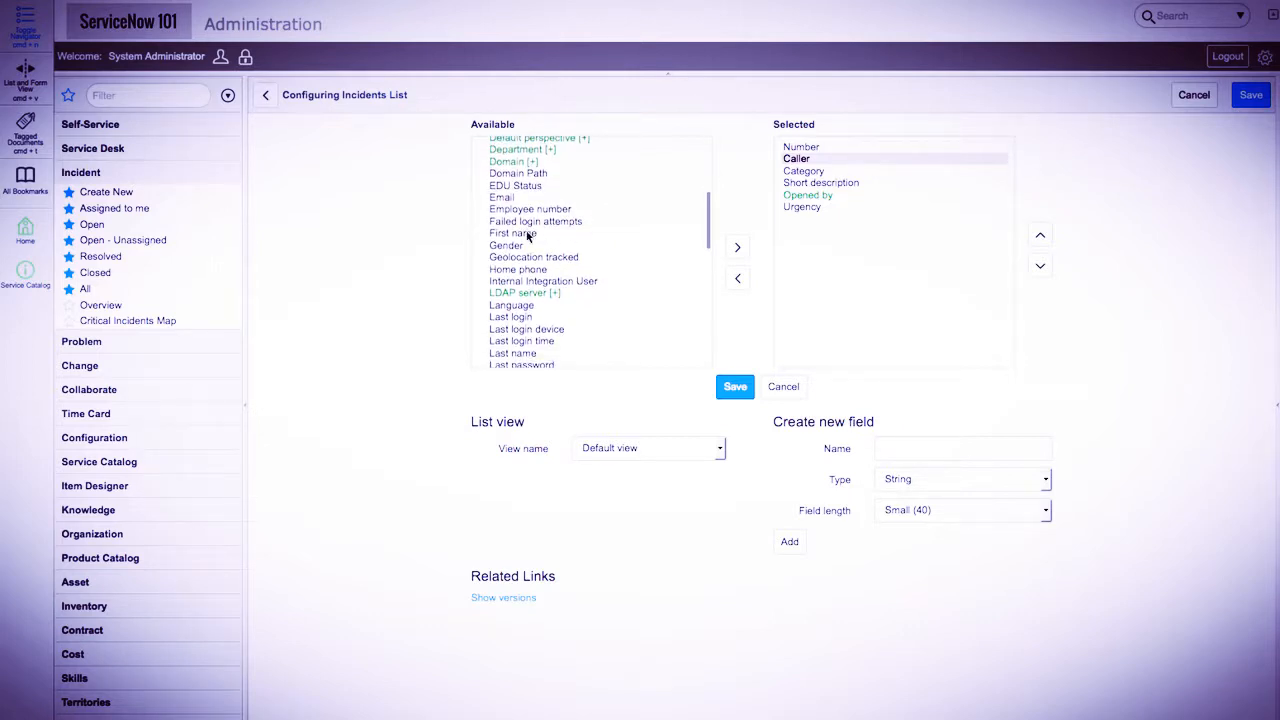
double_click(527, 234)
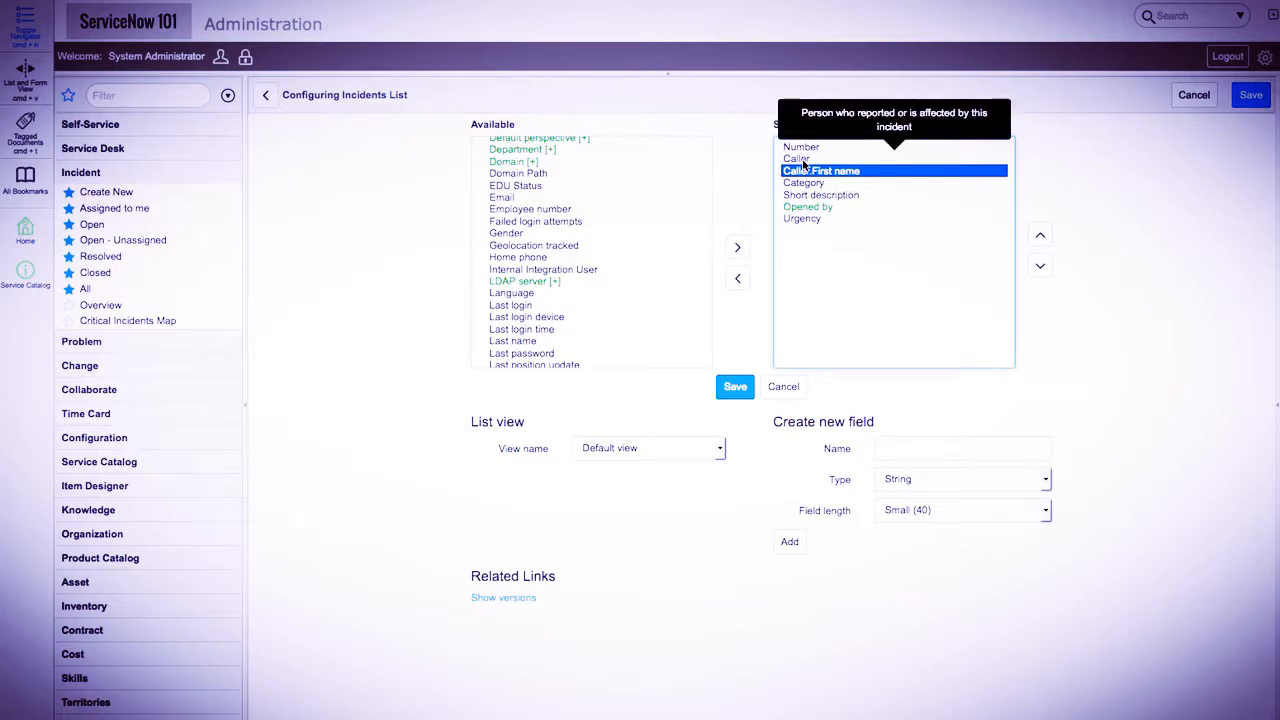
double_click(803, 160)
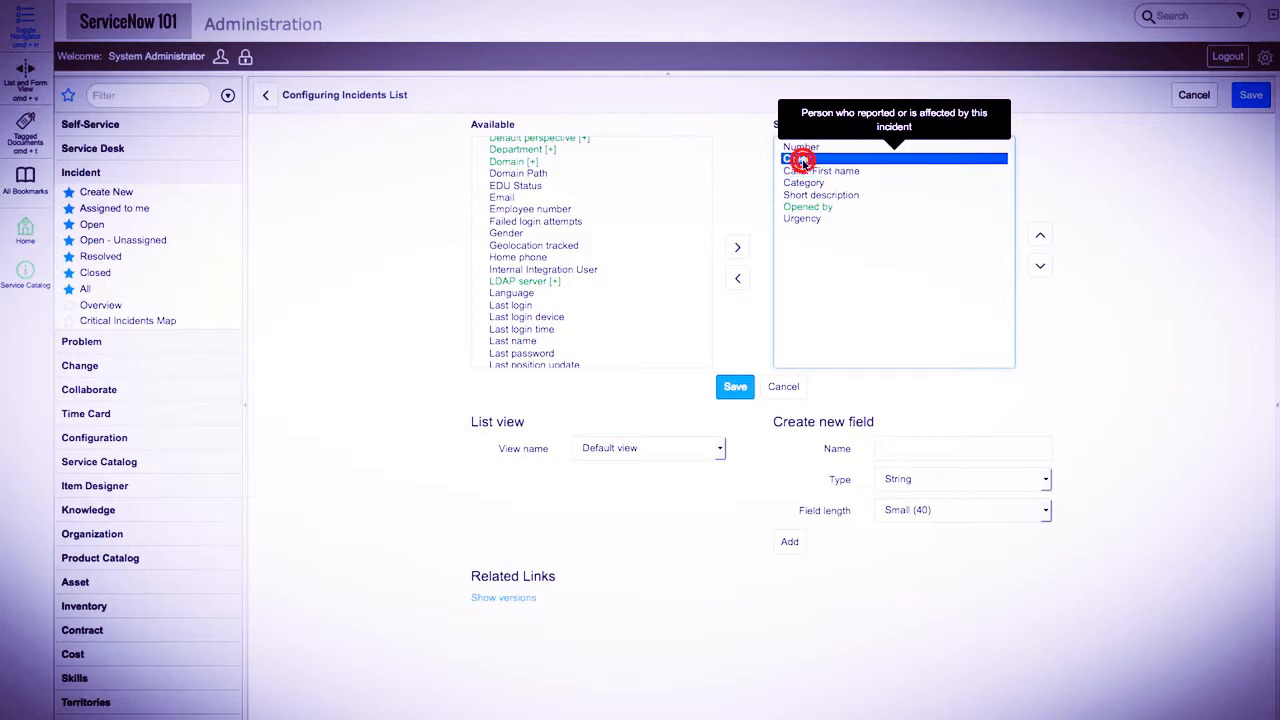
left_click(735, 389)
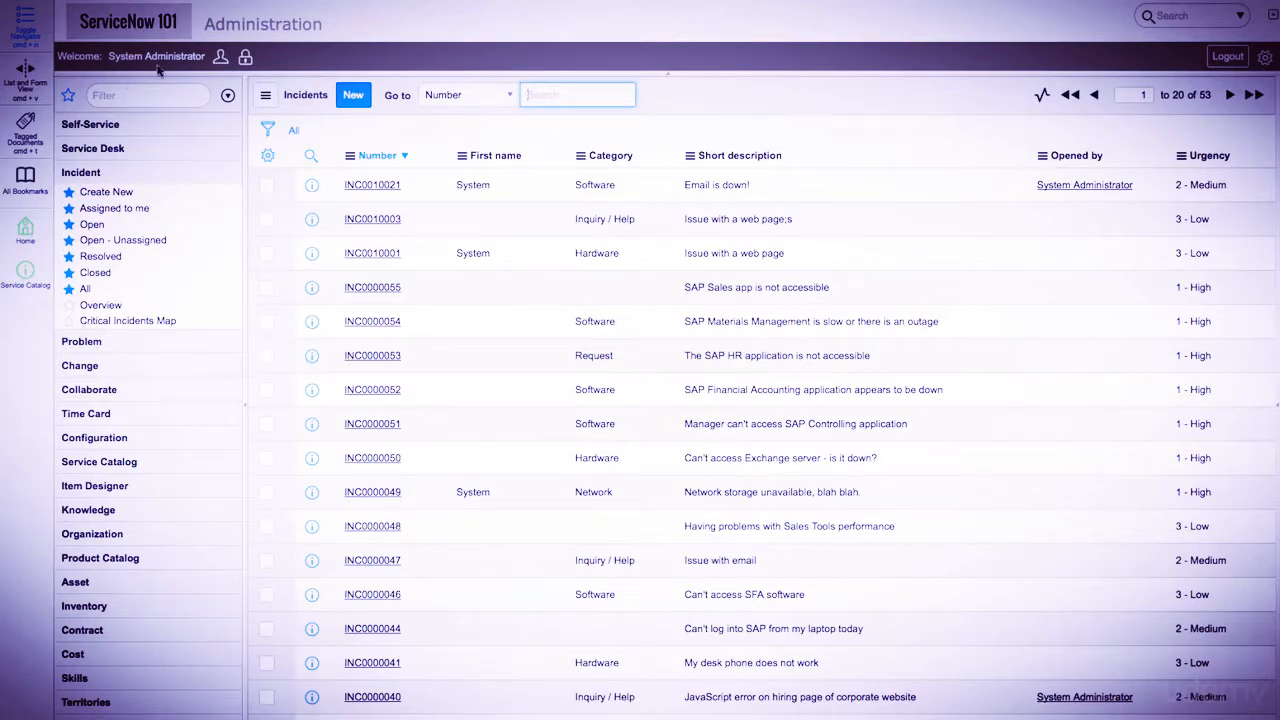
Impersonate the business user again and reopen the list of all incidents to check its columns
left_click(221, 61)
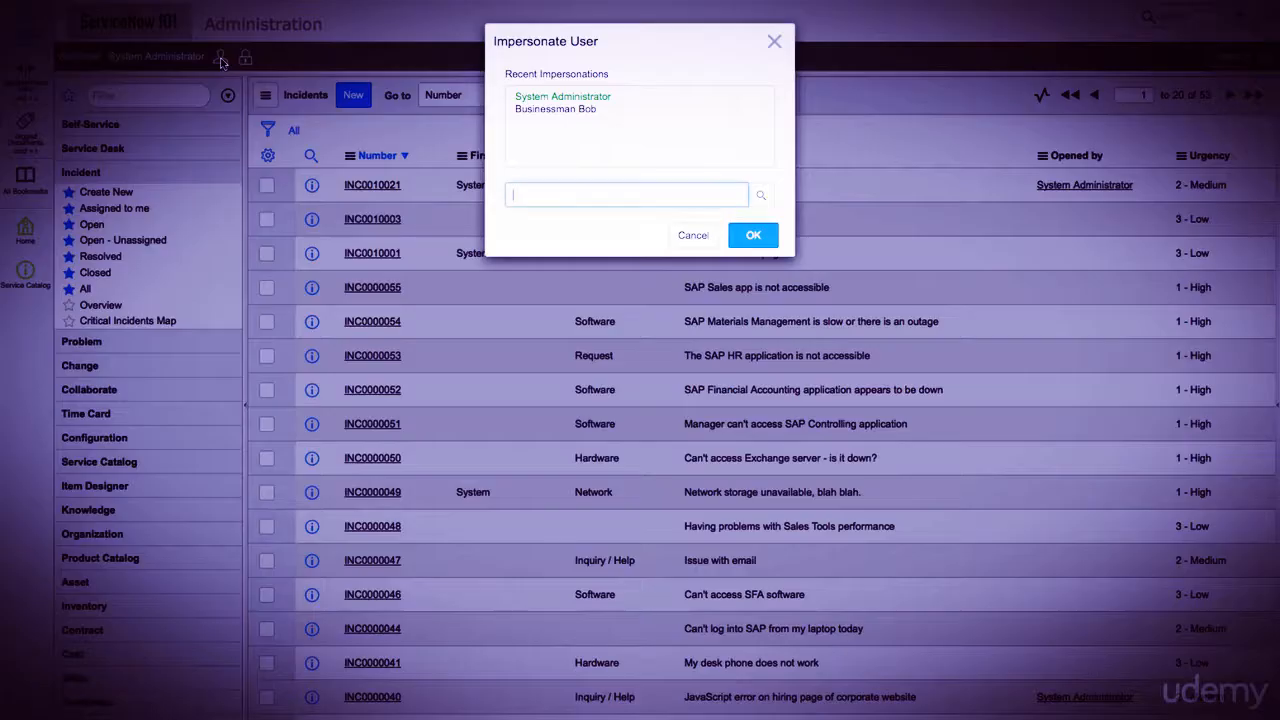
left_click(558, 109)
left_click(766, 240)
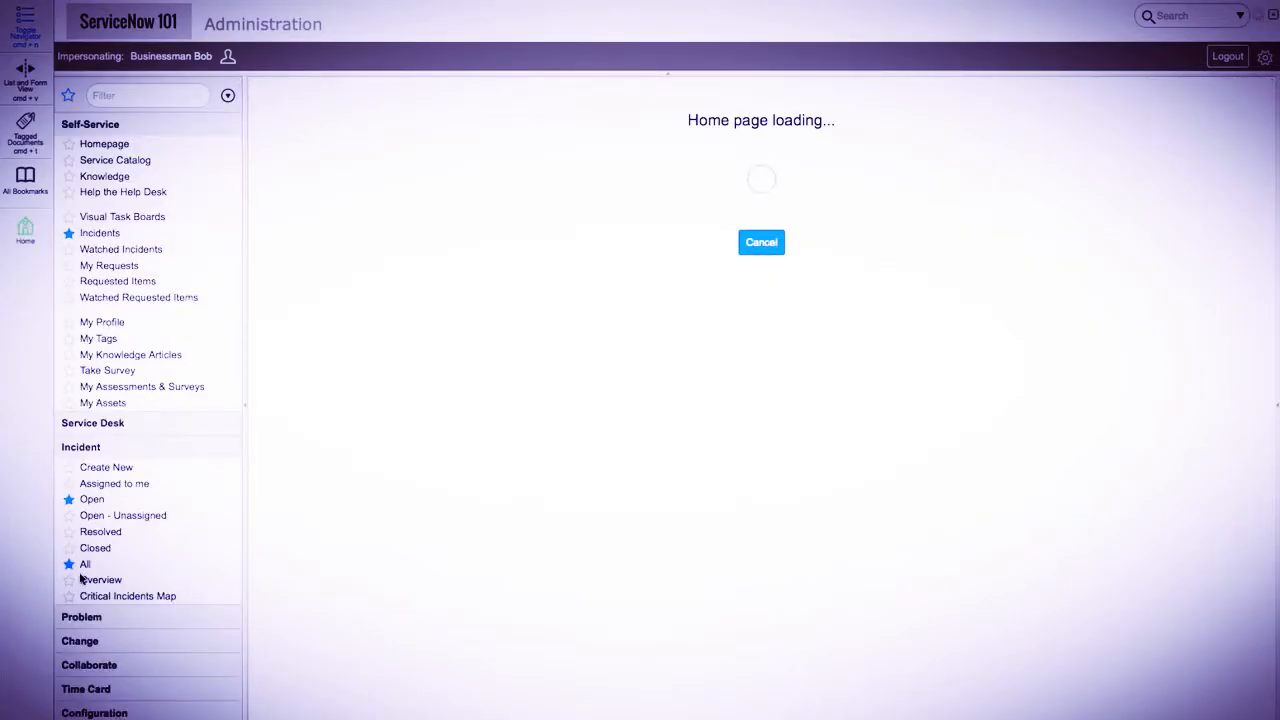
left_click(85, 564)
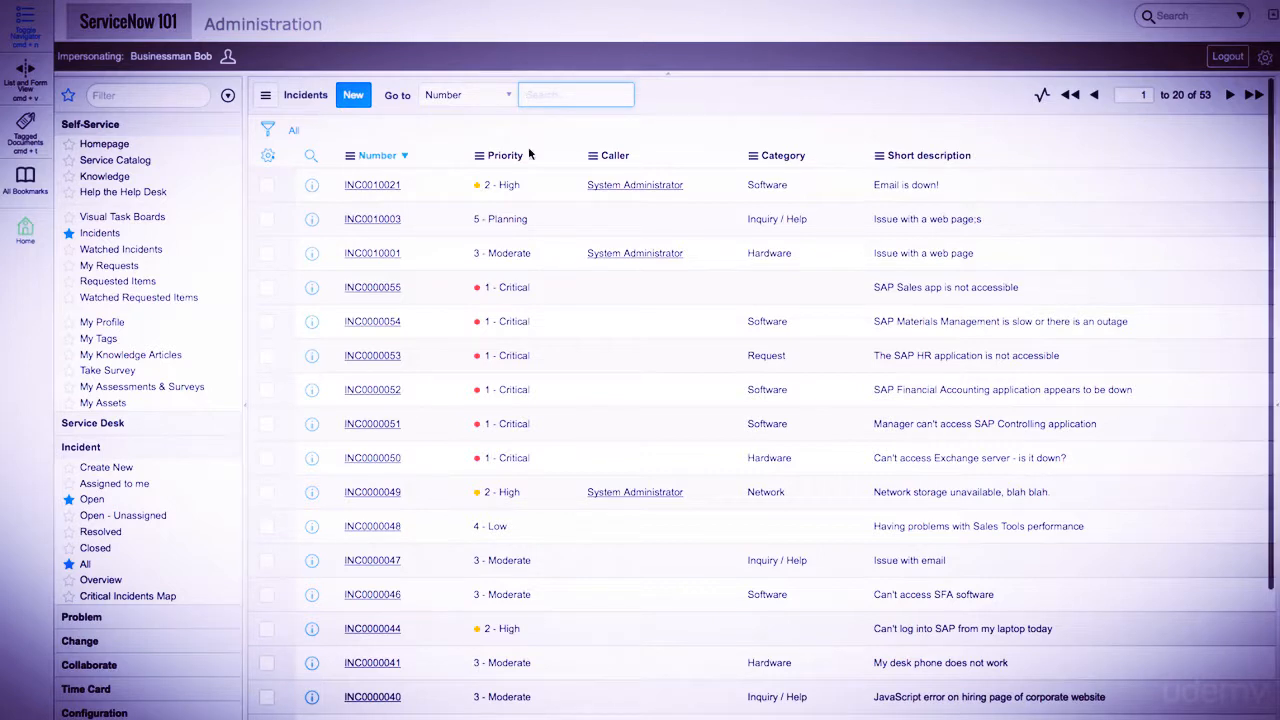
Reset the business user's personalized incident list columns to the default layout
left_click(269, 157)
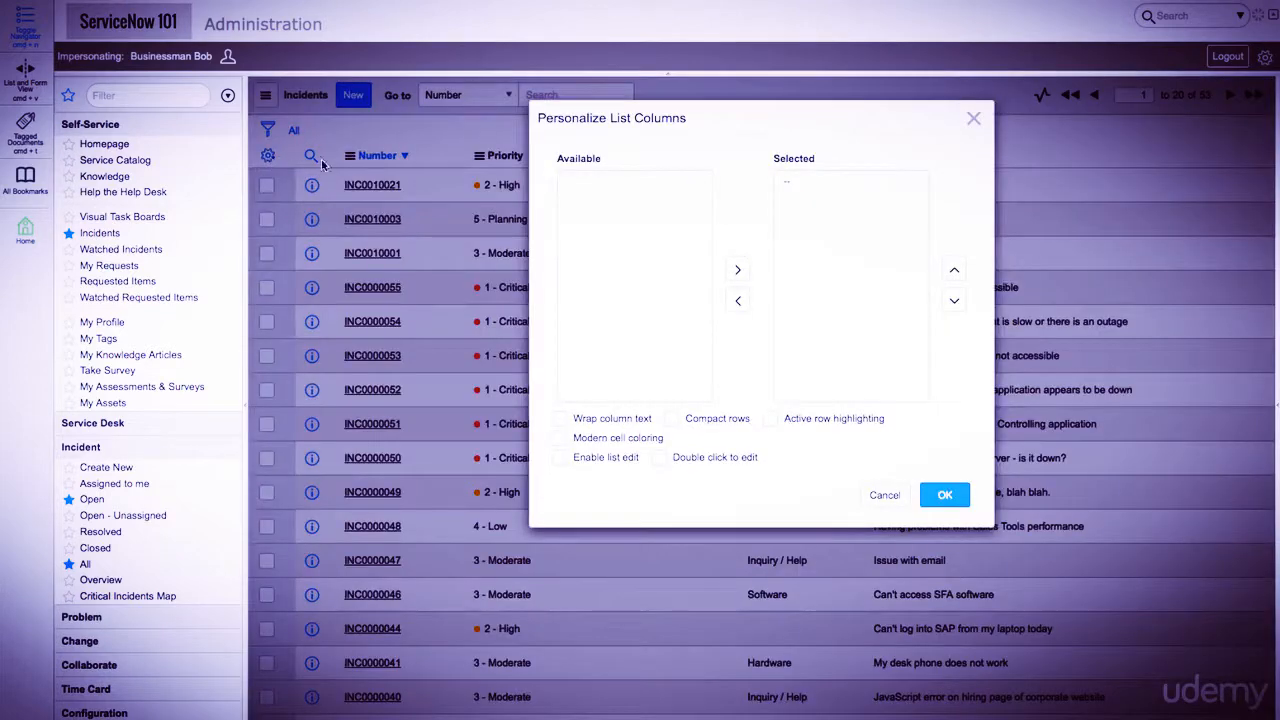
left_click(638, 500)
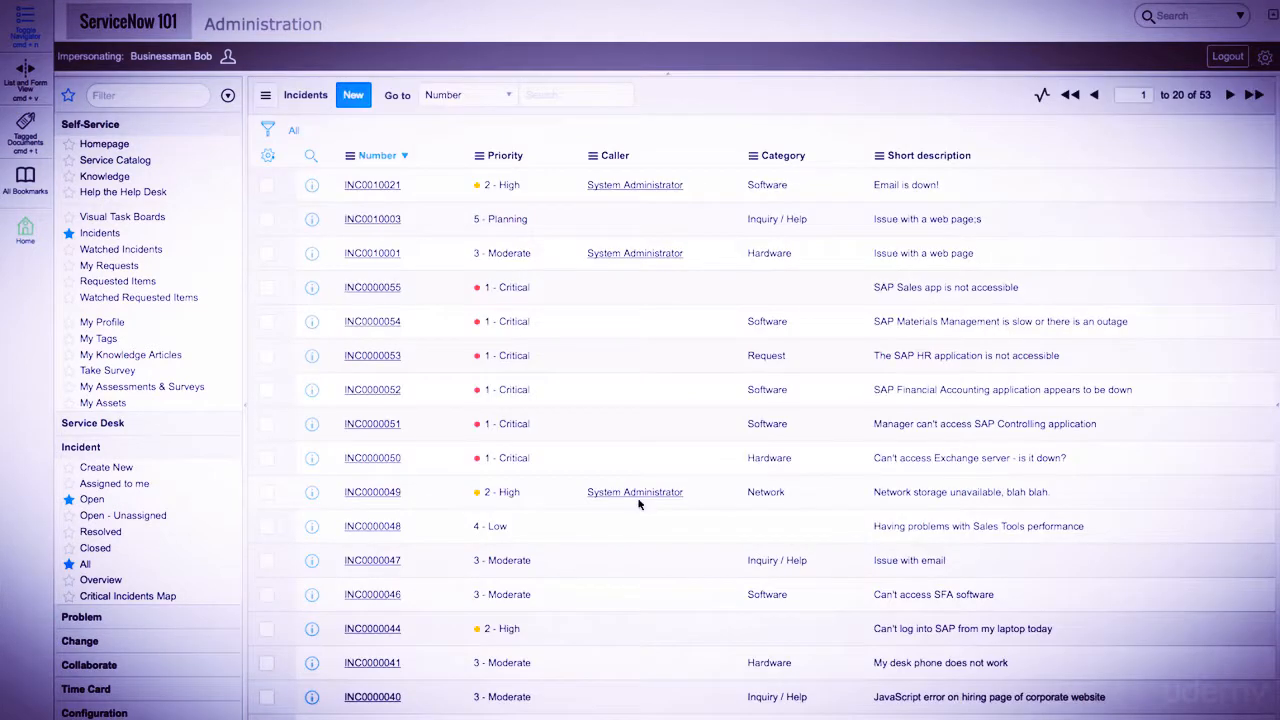